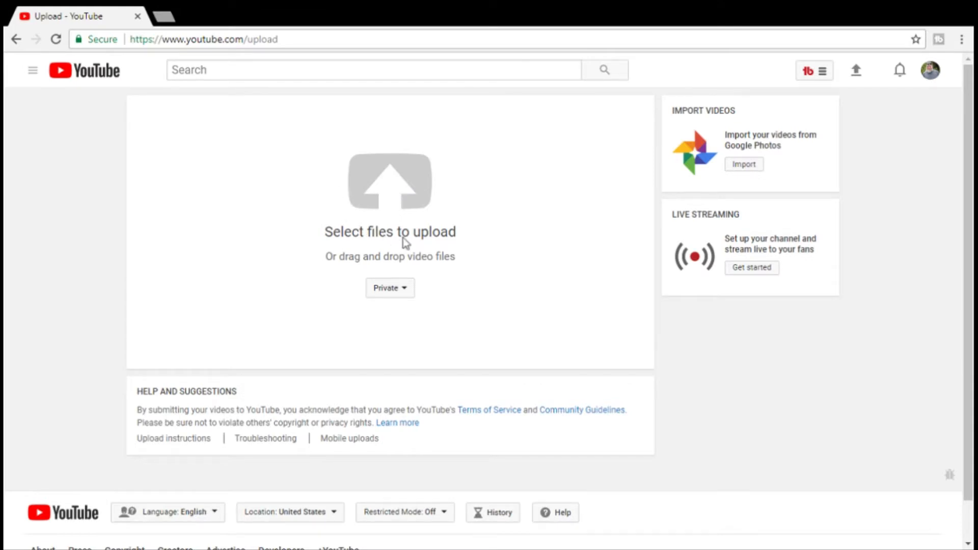
# - Upload the test video file as private and finish the upload
pyautogui.click(427, 243)
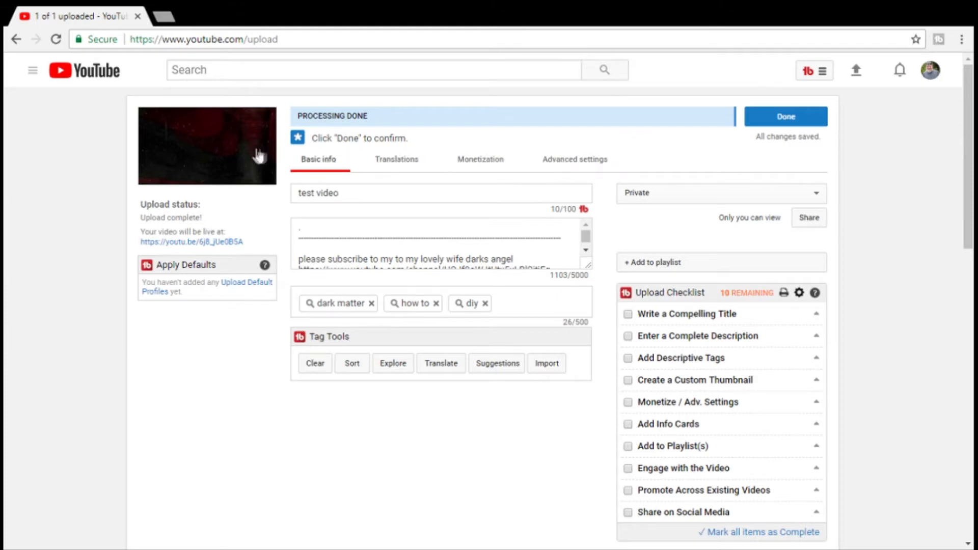
pyautogui.click(778, 119)
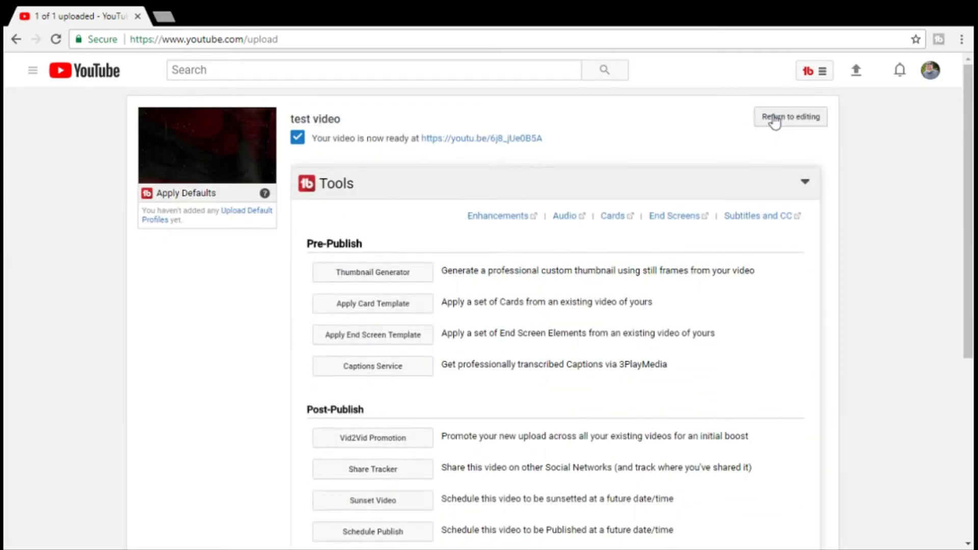
# - Go to Creator Studio's video list, edit the uploaded test video and open its end screen editor
pyautogui.click(822, 75)
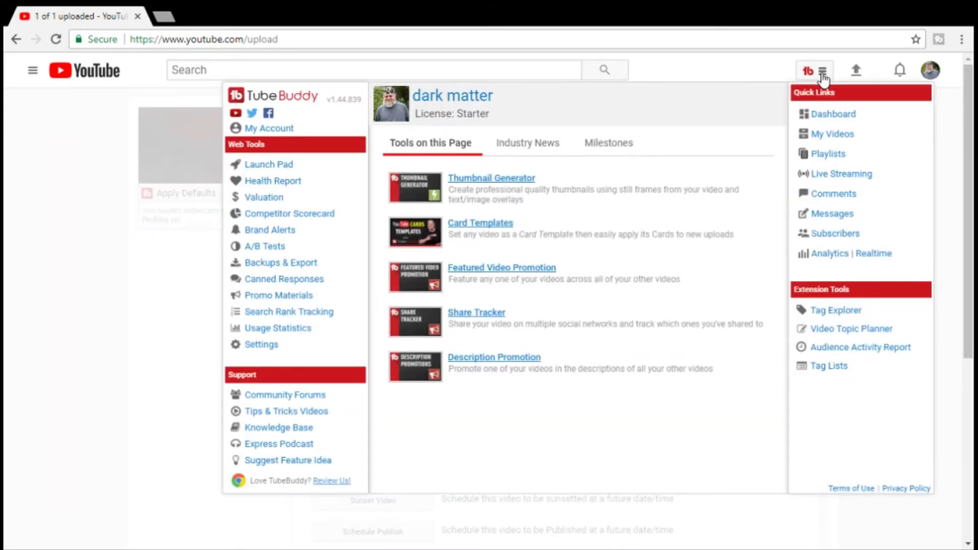
pyautogui.click(762, 71)
pyautogui.click(928, 74)
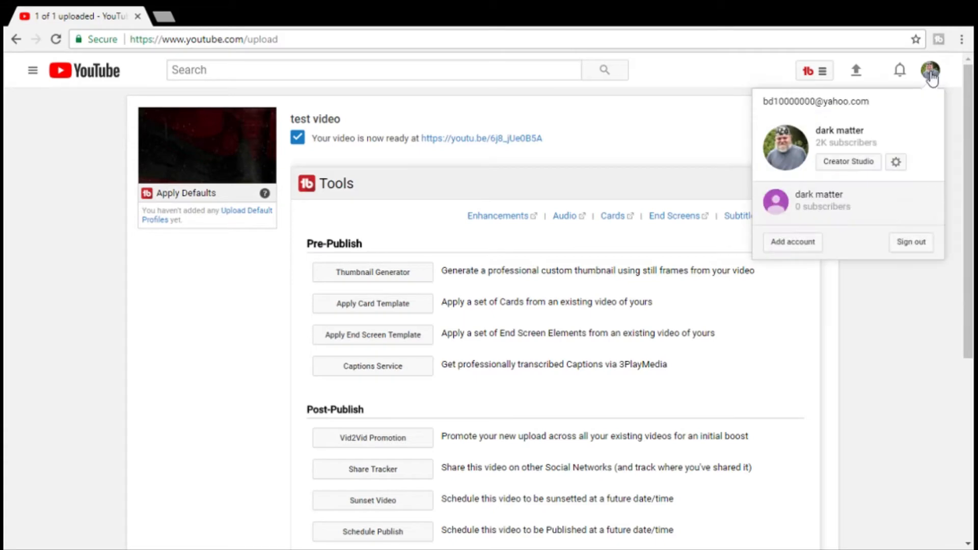
pyautogui.click(848, 162)
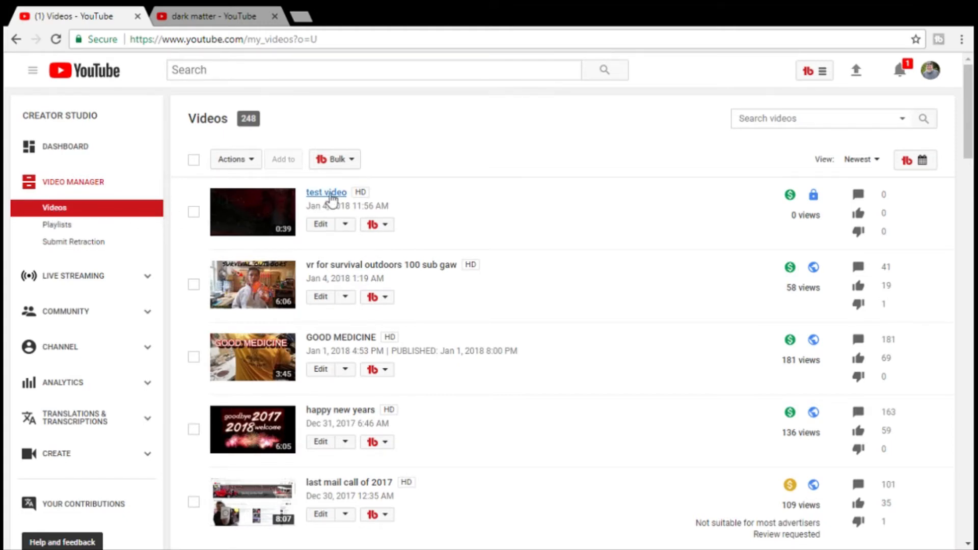
pyautogui.click(321, 230)
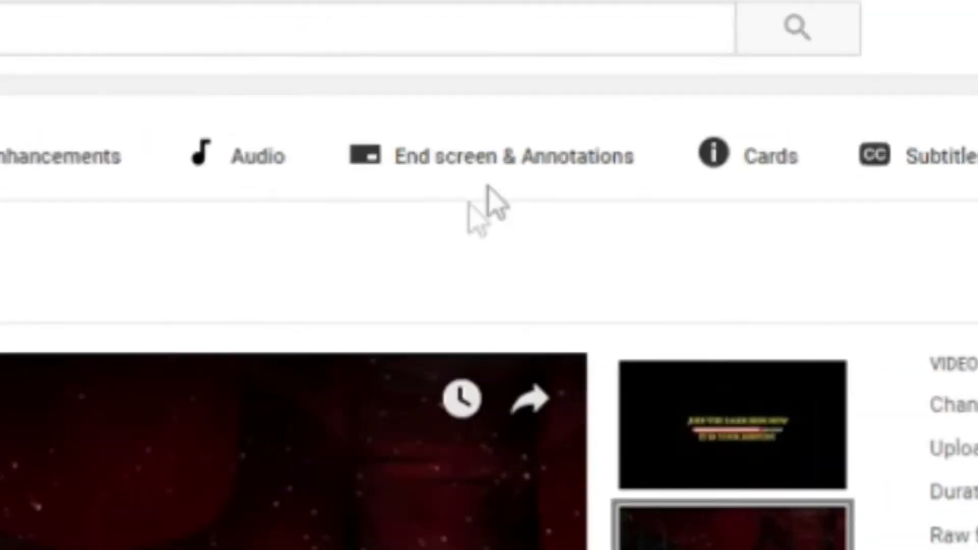
pyautogui.click(466, 121)
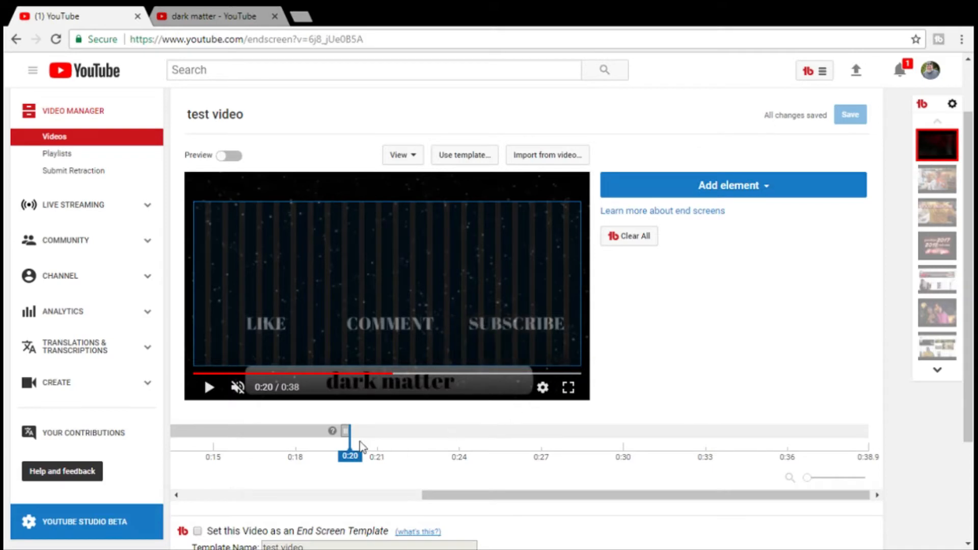
# - Set the playhead to 0:20, add a Subscribe element and place it above the SUBSCRIBE caption in the video
pyautogui.moveTo(350, 437); pyautogui.dragTo(561, 437)
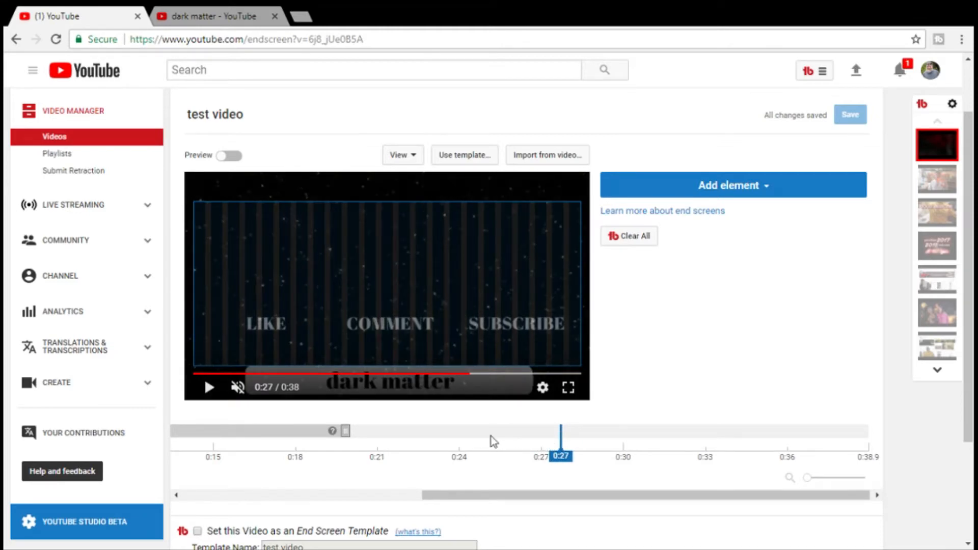
pyautogui.moveTo(561, 437); pyautogui.dragTo(351, 437)
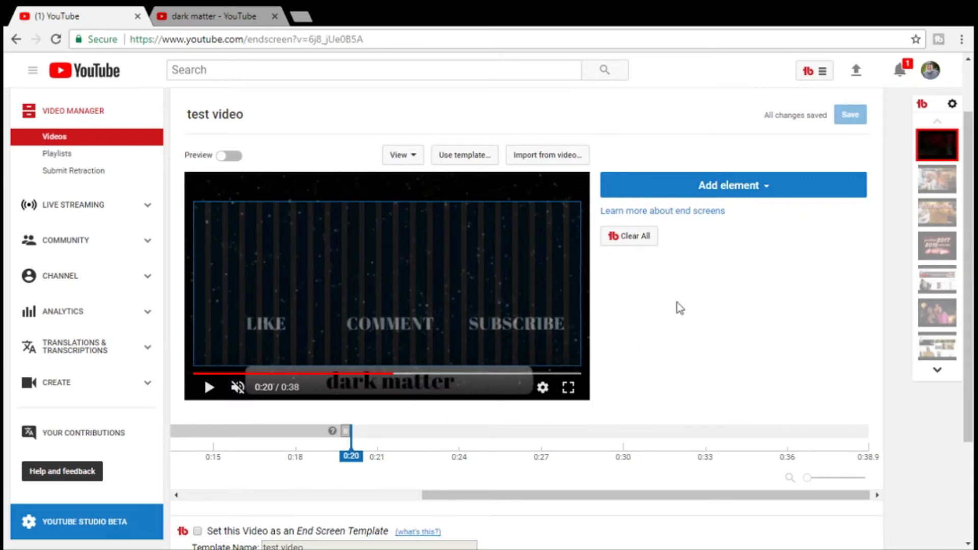
pyautogui.click(768, 189)
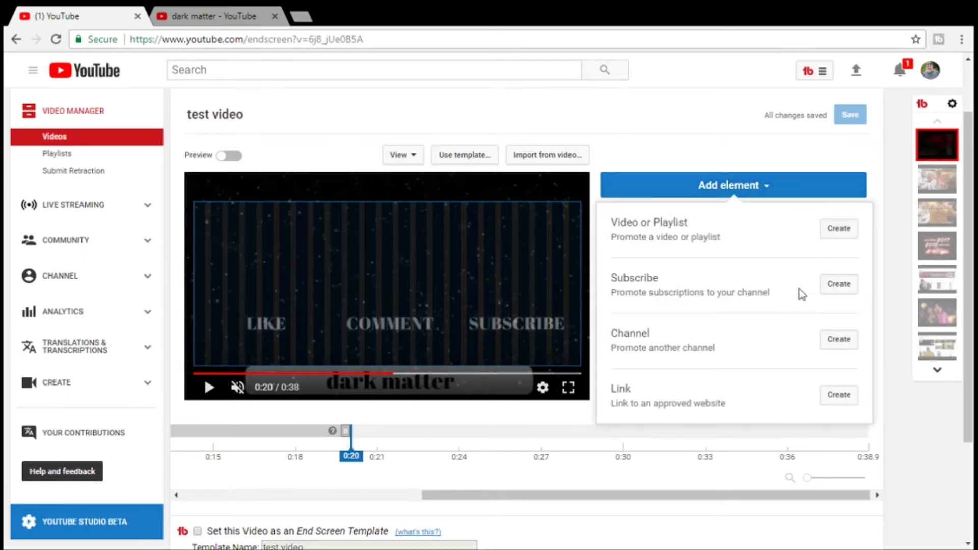
pyautogui.click(844, 284)
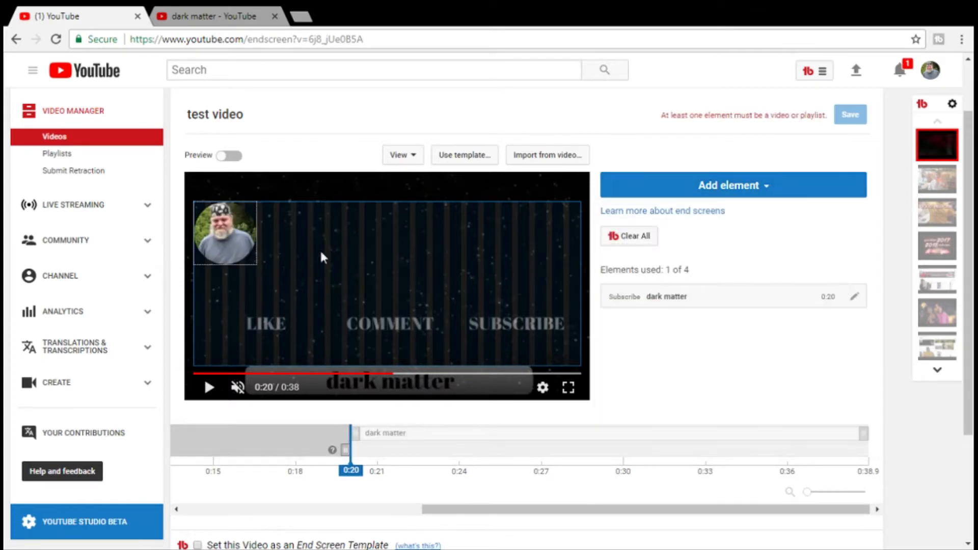
pyautogui.moveTo(227, 233); pyautogui.dragTo(516, 270)
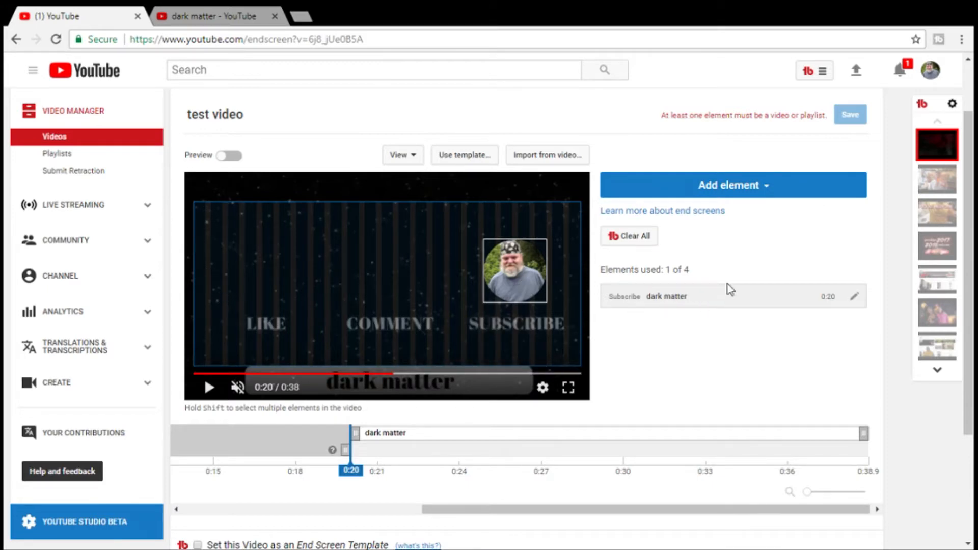
# - Add a Best for viewer video element and move it to the lower-left corner of the end screen area
pyautogui.click(767, 189)
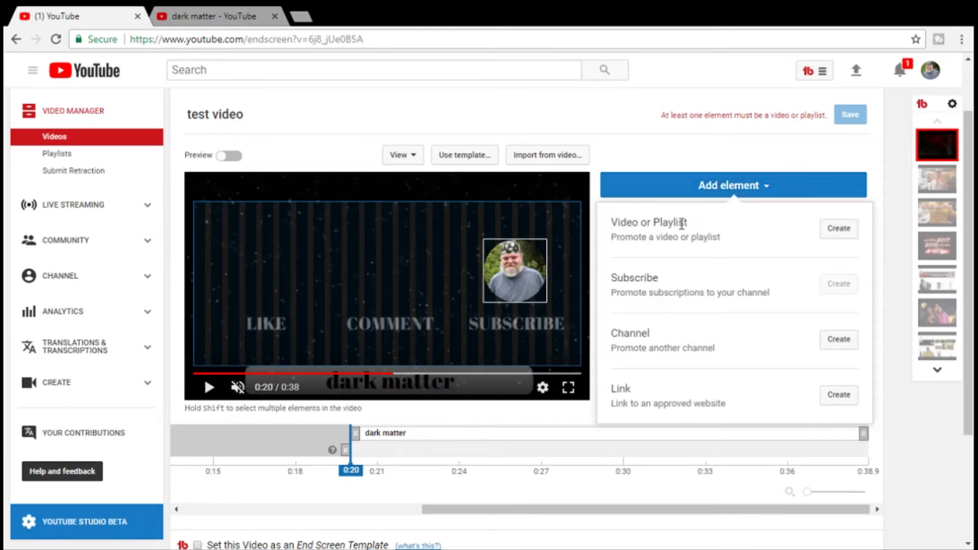
pyautogui.click(840, 231)
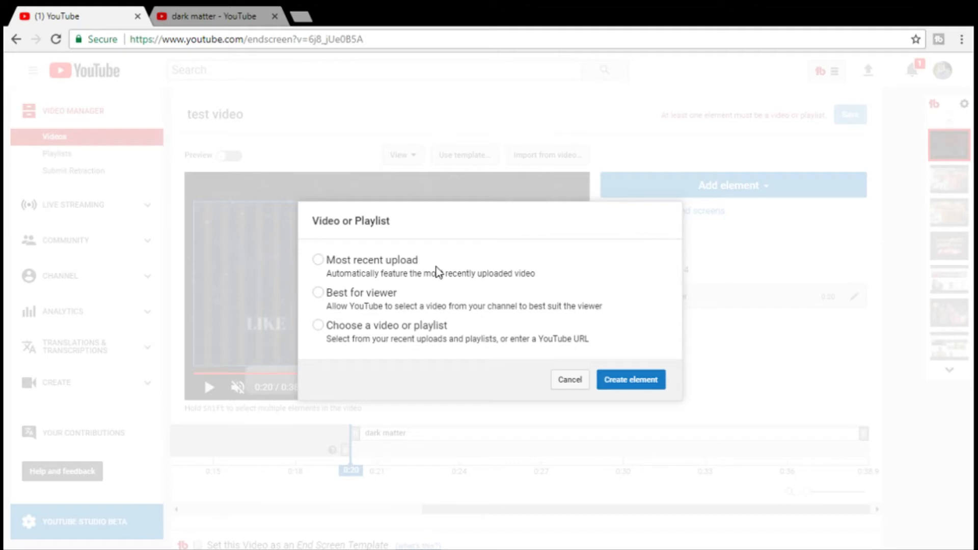
pyautogui.click(318, 292)
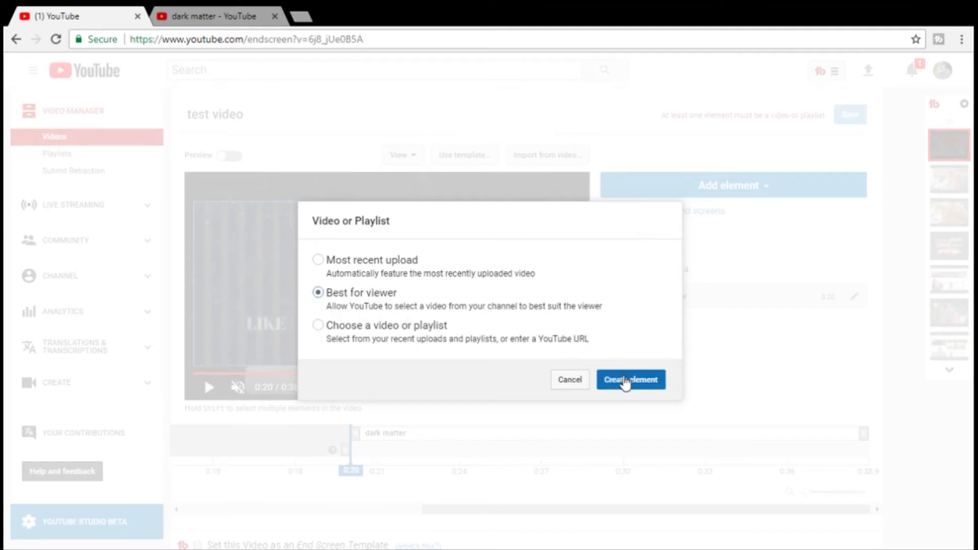
pyautogui.click(626, 381)
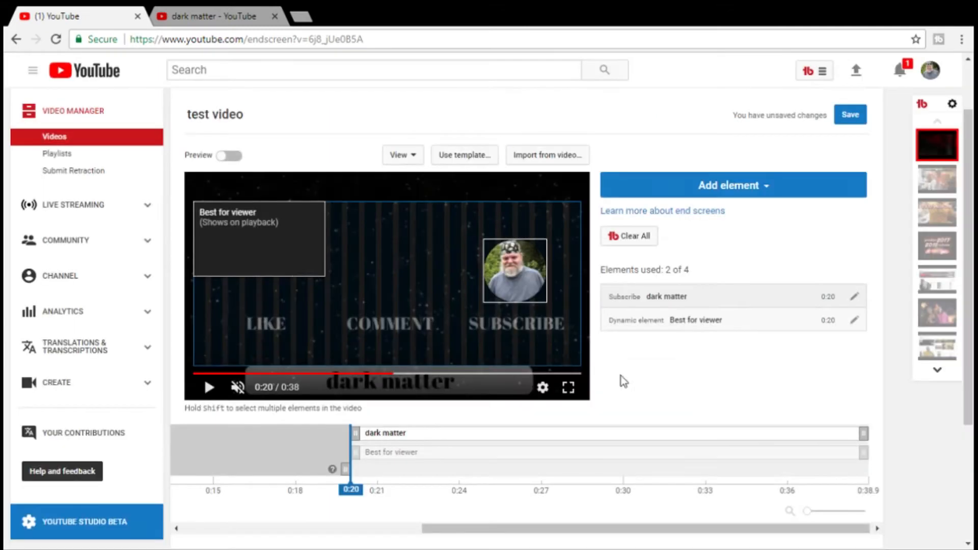
pyautogui.moveTo(254, 230); pyautogui.dragTo(242, 323)
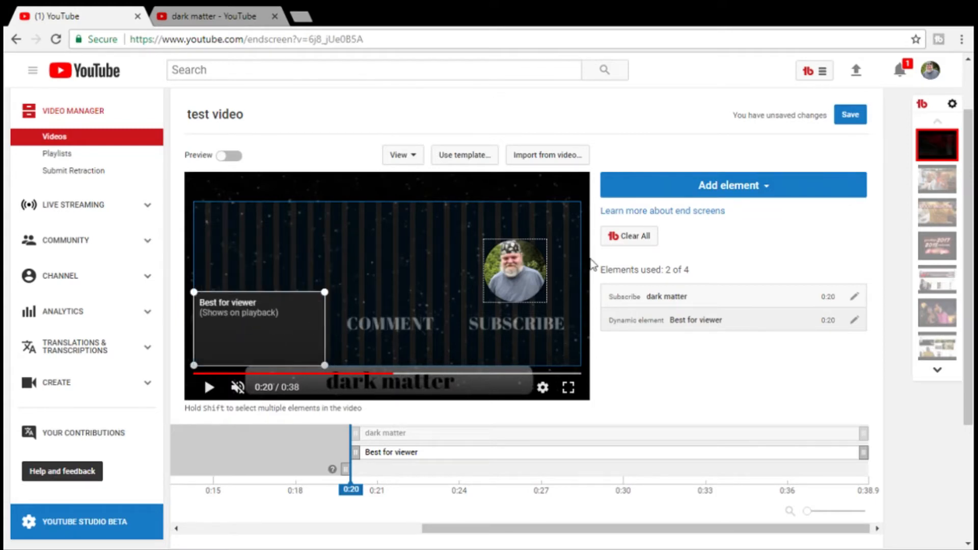
# - Add a playlist element to the end screen featuring the "camp fire crew massacre" playlist
pyautogui.click(766, 192)
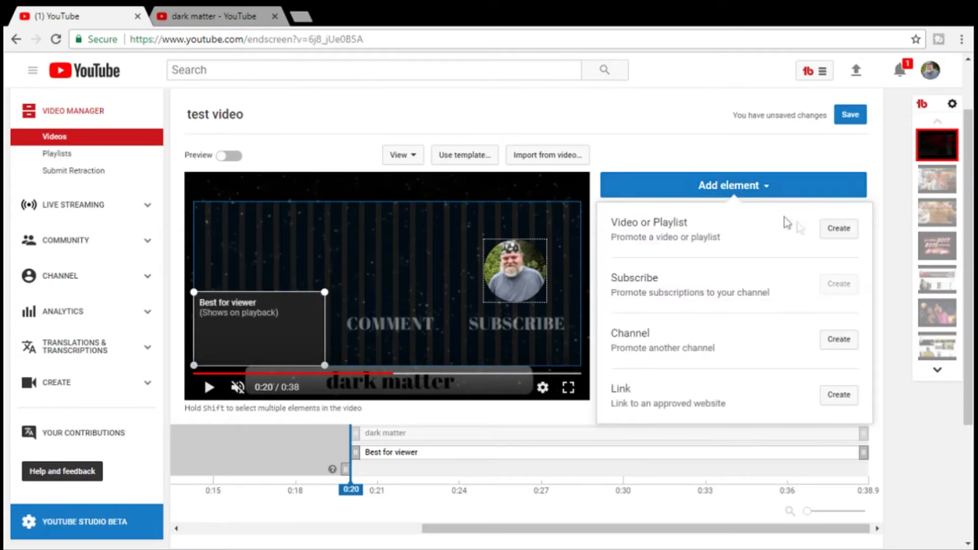
pyautogui.click(831, 230)
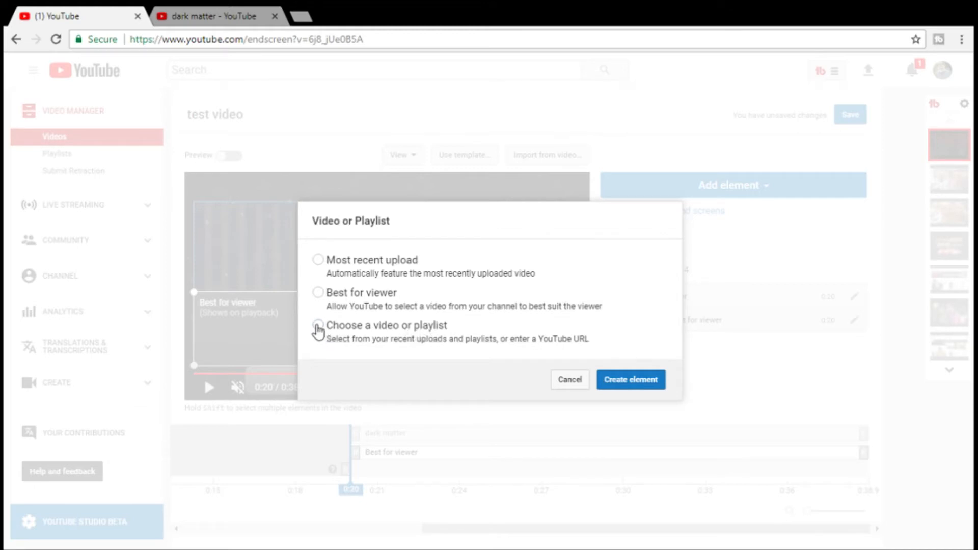
pyautogui.click(318, 329)
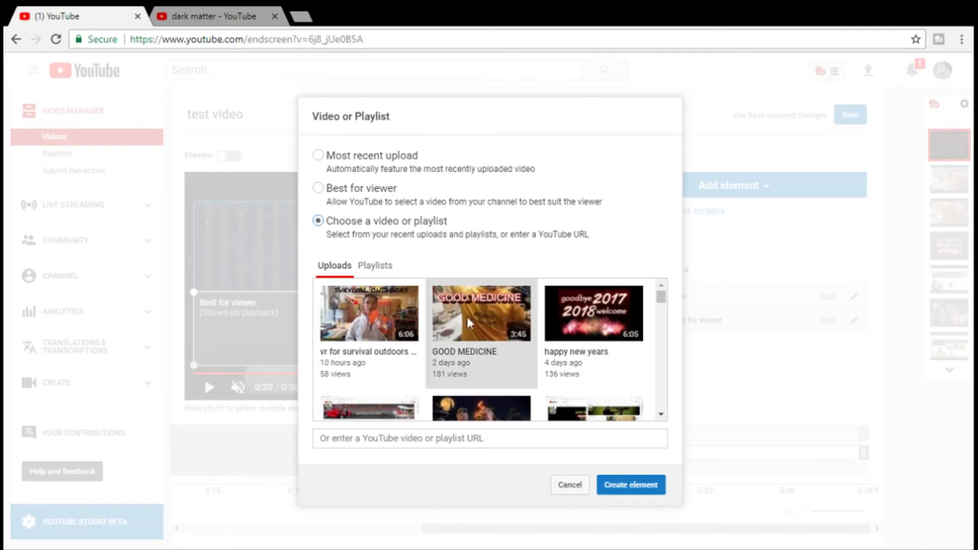
pyautogui.scroll(-3, 469, 324)
pyautogui.scroll(-2, 472, 316)
pyautogui.scroll(5, 472, 317)
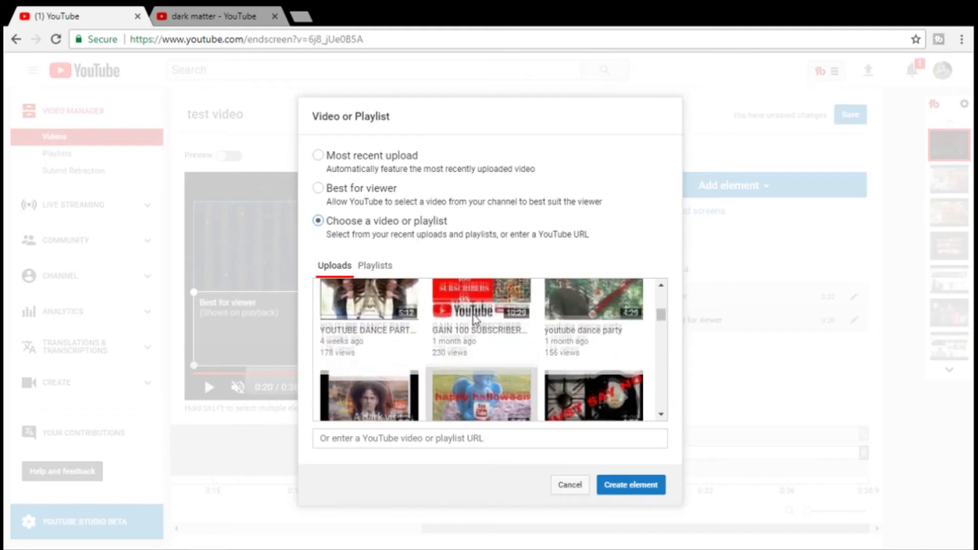
pyautogui.click(375, 267)
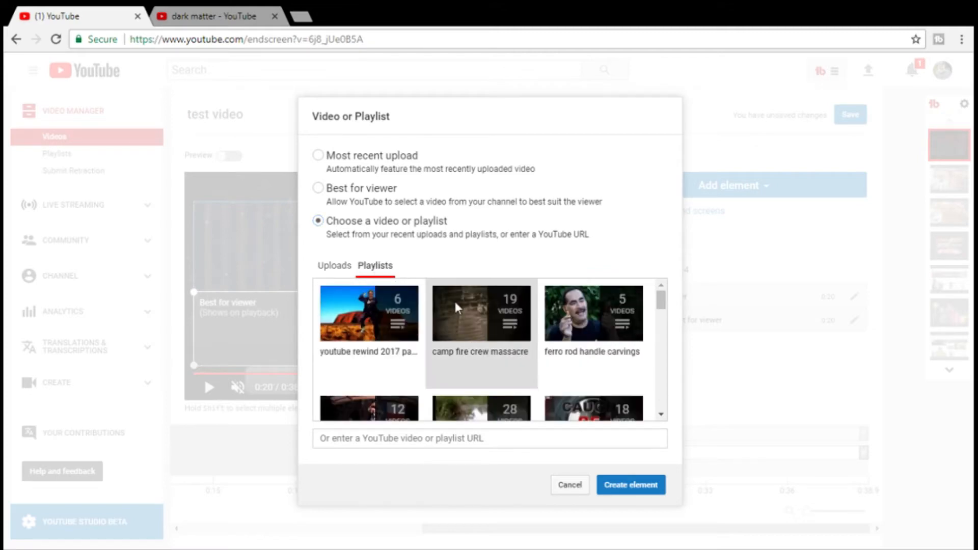
pyautogui.scroll(-7, 465, 323)
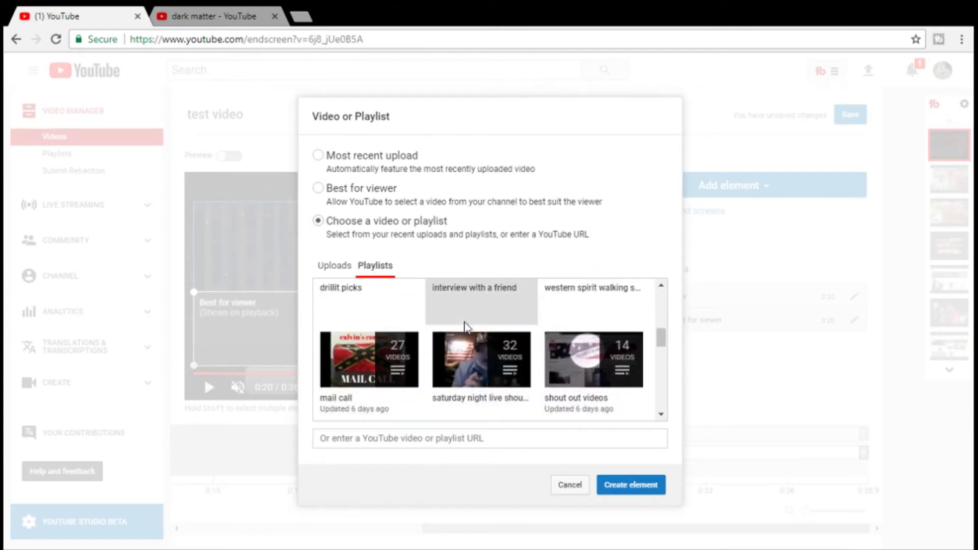
pyautogui.scroll(-2, 464, 326)
pyautogui.scroll(9, 464, 326)
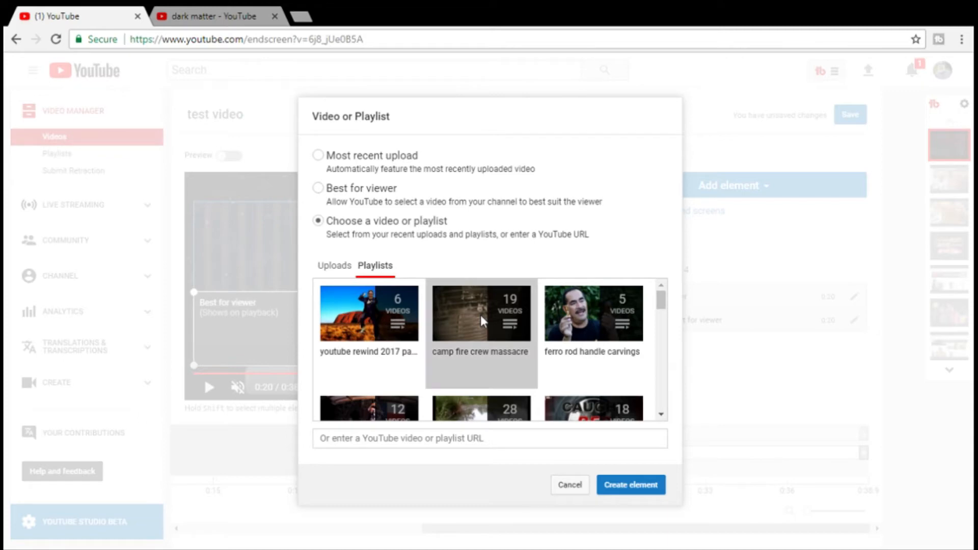
pyautogui.click(481, 314)
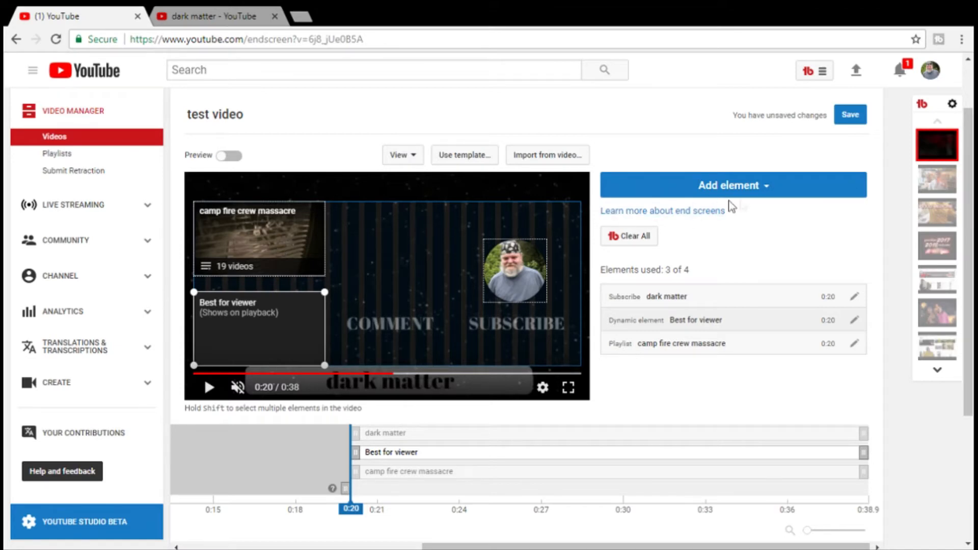
pyautogui.click(767, 188)
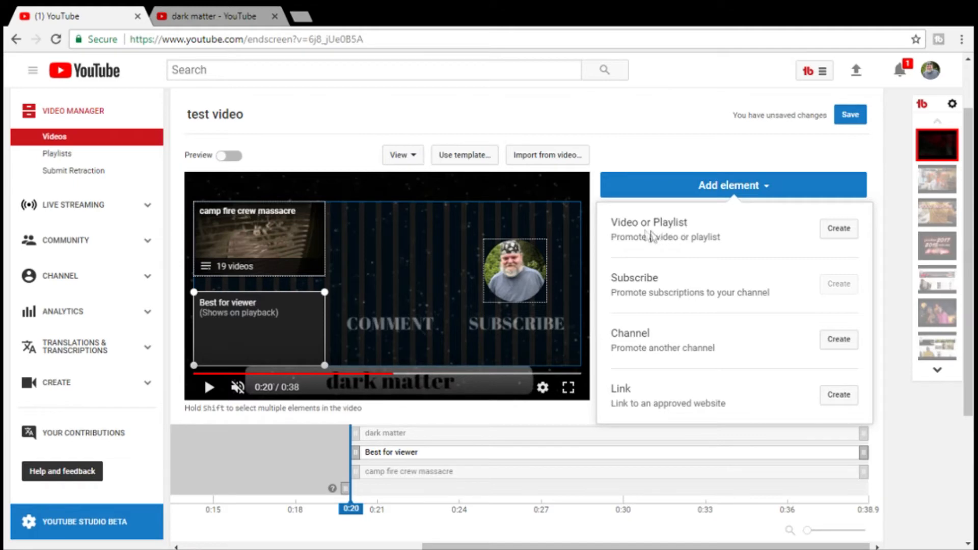
pyautogui.click(834, 233)
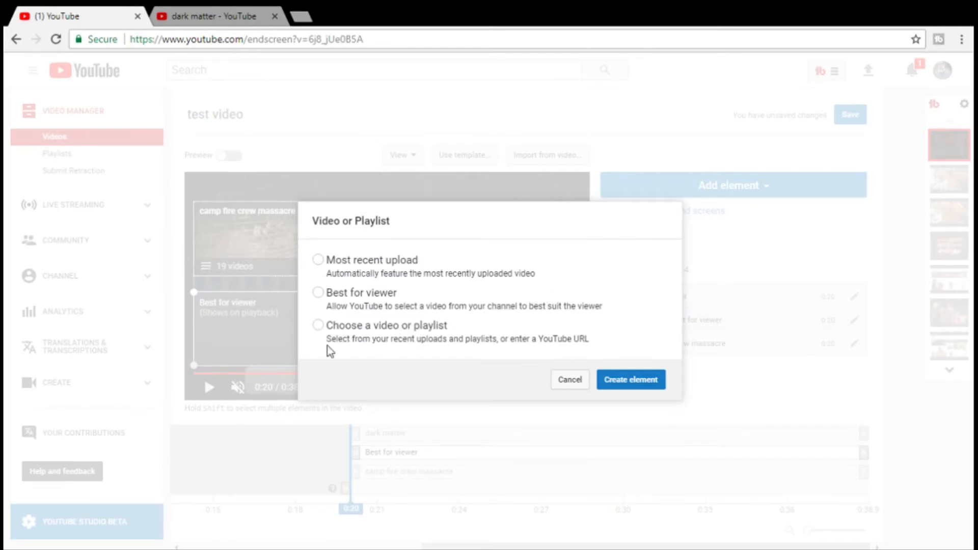
pyautogui.click(321, 326)
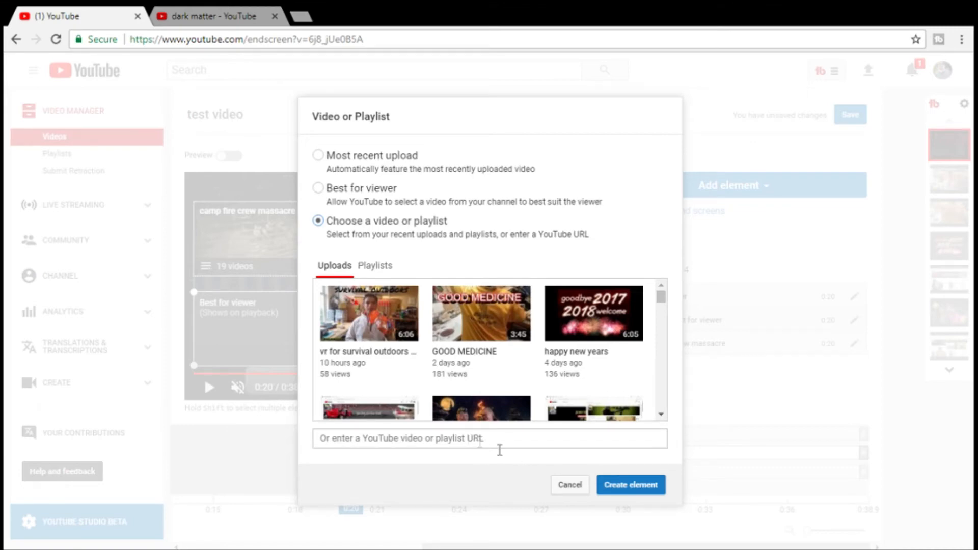
pyautogui.click(571, 486)
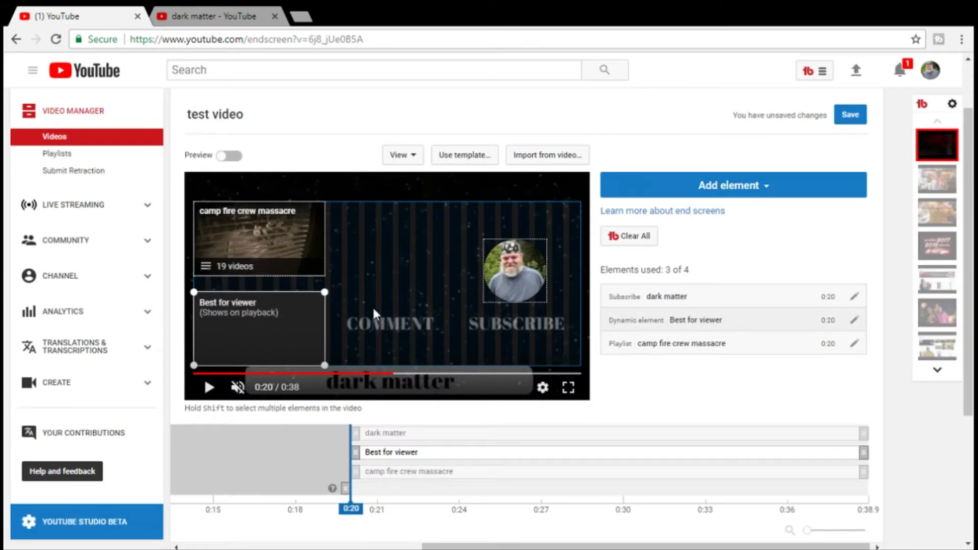
pyautogui.click(769, 188)
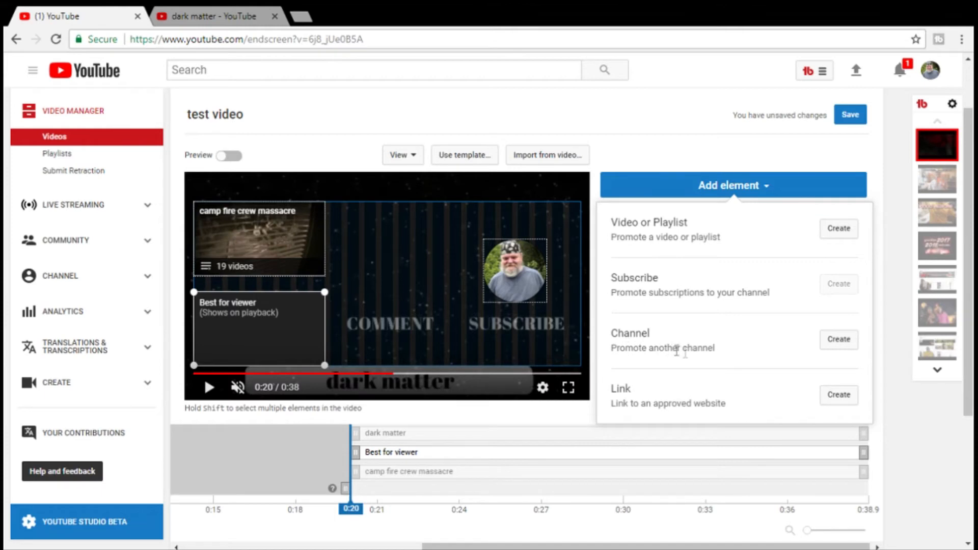
pyautogui.click(838, 340)
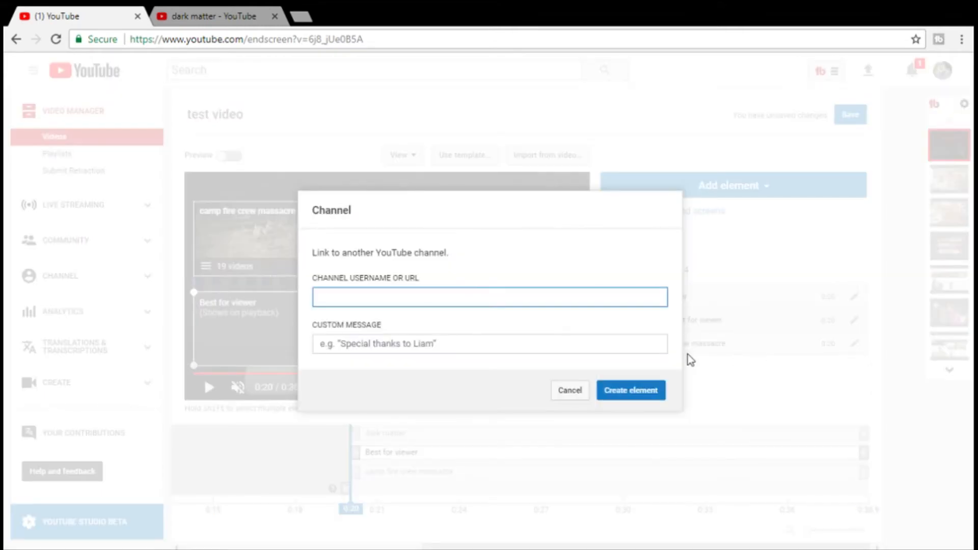
pyautogui.click(221, 16)
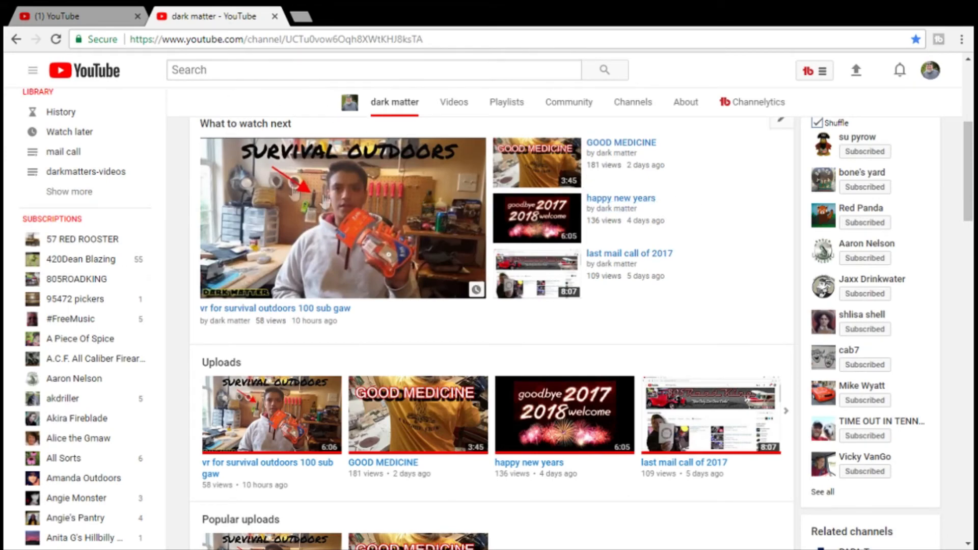
pyautogui.scroll(2, 627, 257)
pyautogui.scroll(-2, 627, 257)
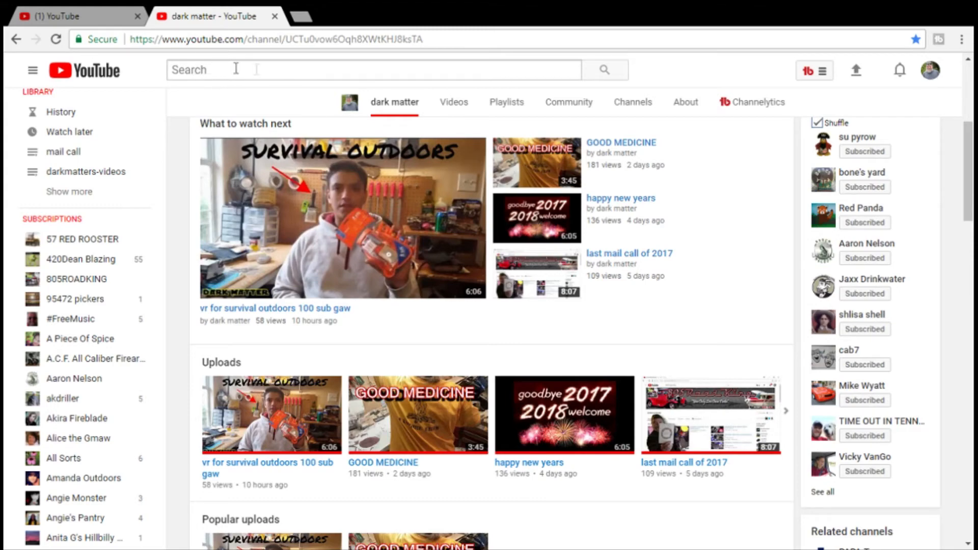
pyautogui.click(86, 17)
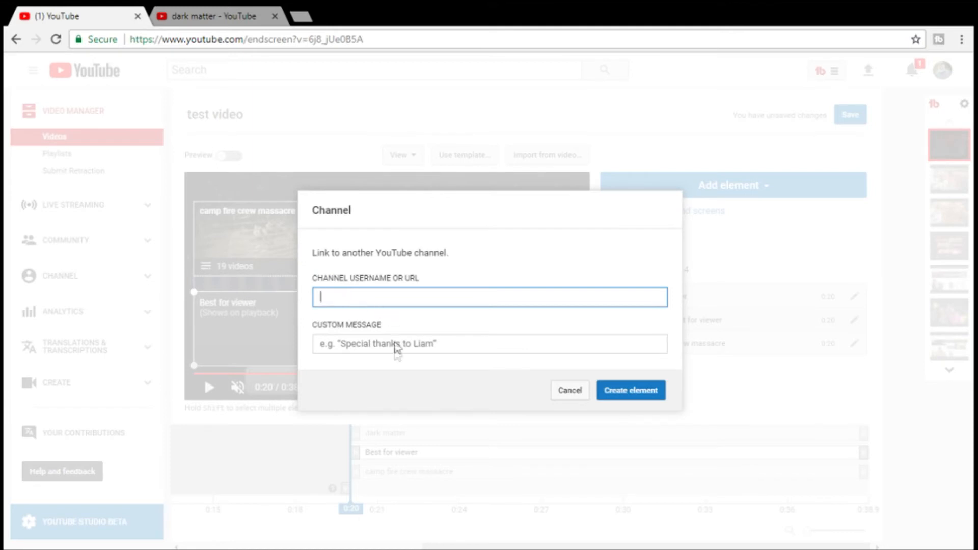
pyautogui.write('https://www.youtube.com/channel/UCubenhx_W3MbNQ4Ry9q6lAg')
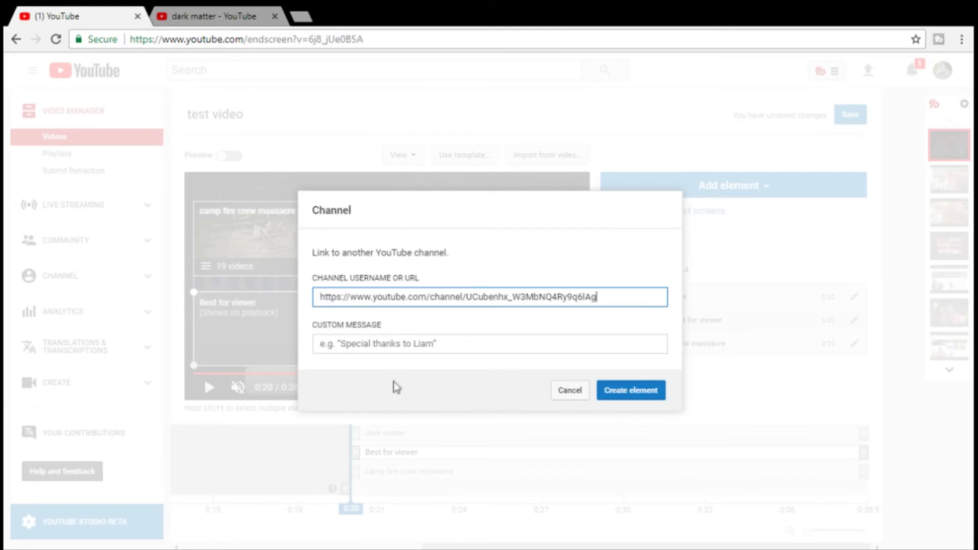
# - Create the channel element with the custom message "please subscribe to my channel" and place it above the COMMENT caption in the video
pyautogui.click(398, 345)
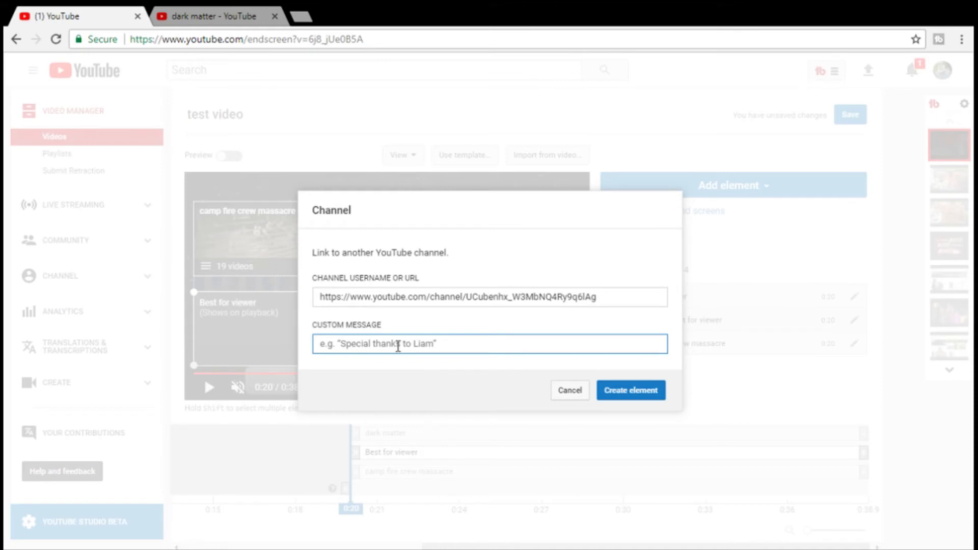
pyautogui.write('pl')
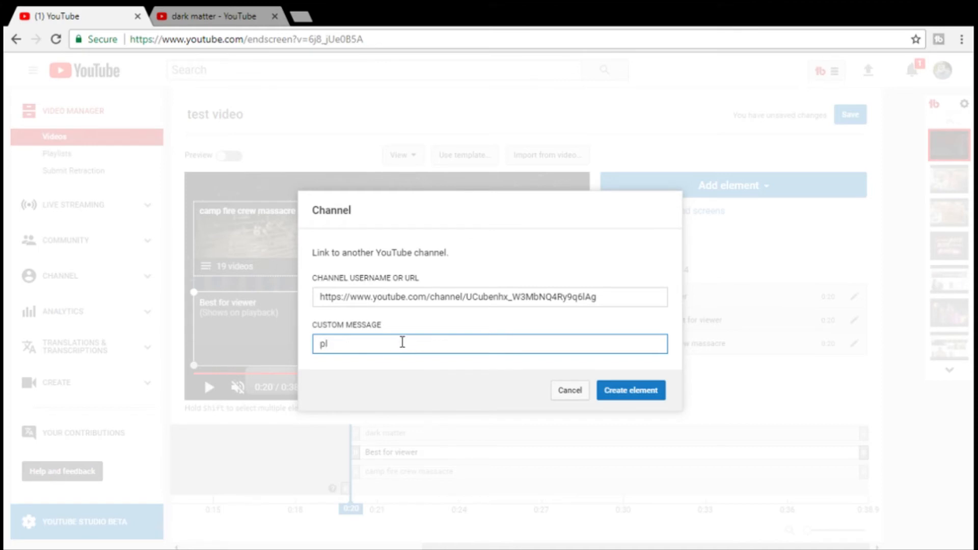
pyautogui.click(416, 362)
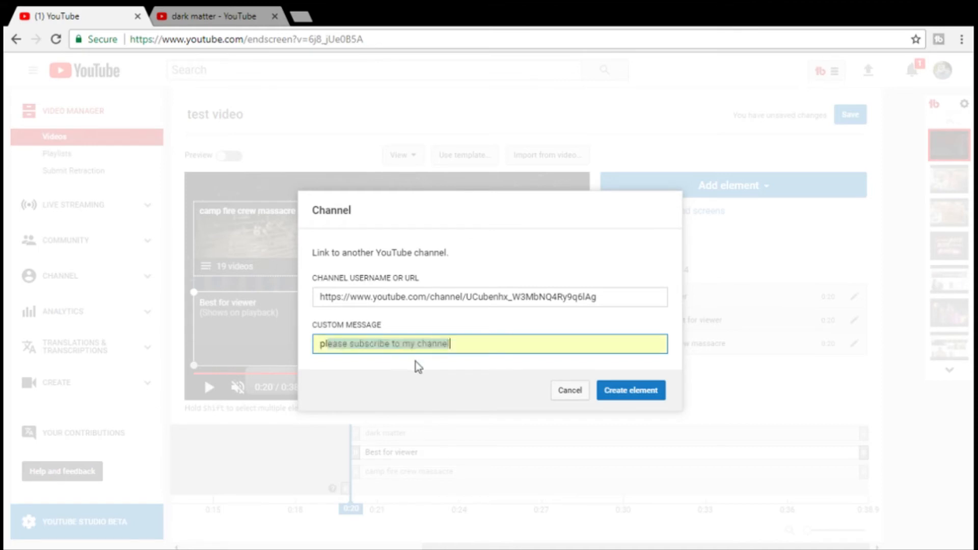
pyautogui.click(627, 395)
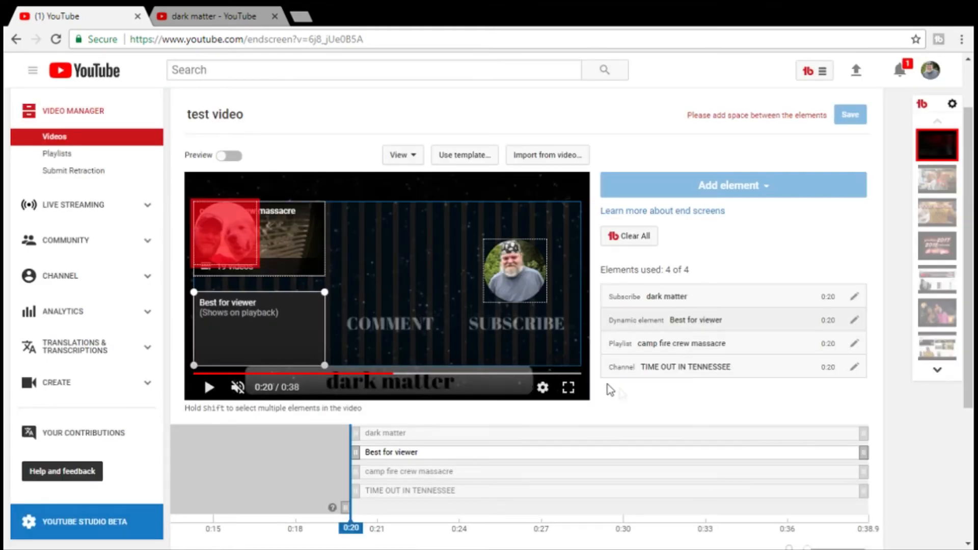
pyautogui.moveTo(230, 240); pyautogui.dragTo(401, 276)
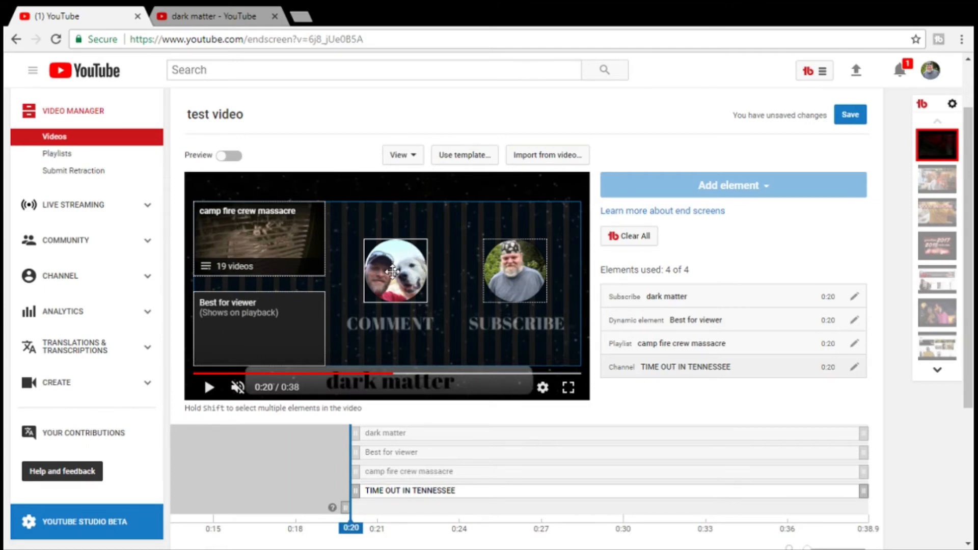
# - Stagger the element start times on the timeline: Best for viewer at 0:33, the playlist at 0:30 and the channel at 0:24
pyautogui.scroll(-2, 648, 394)
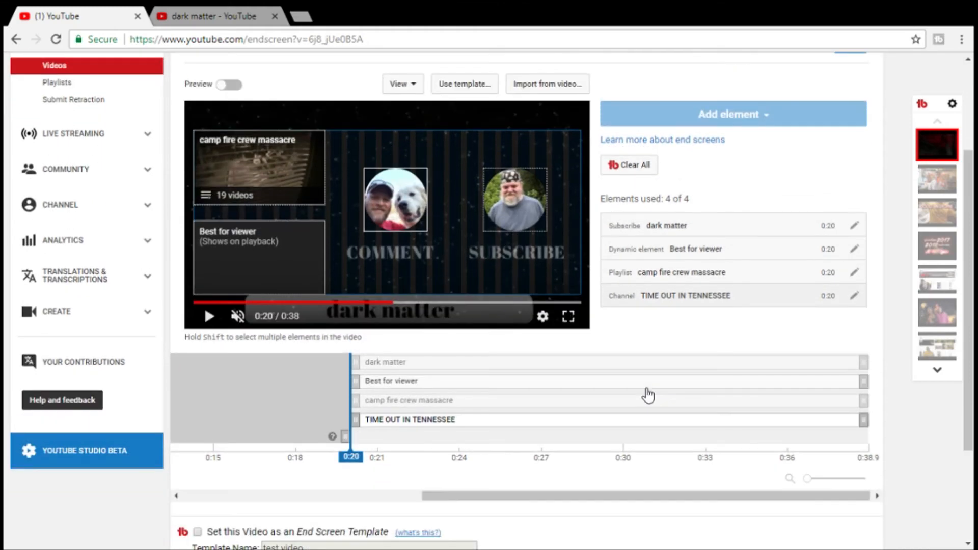
pyautogui.scroll(-2, 648, 395)
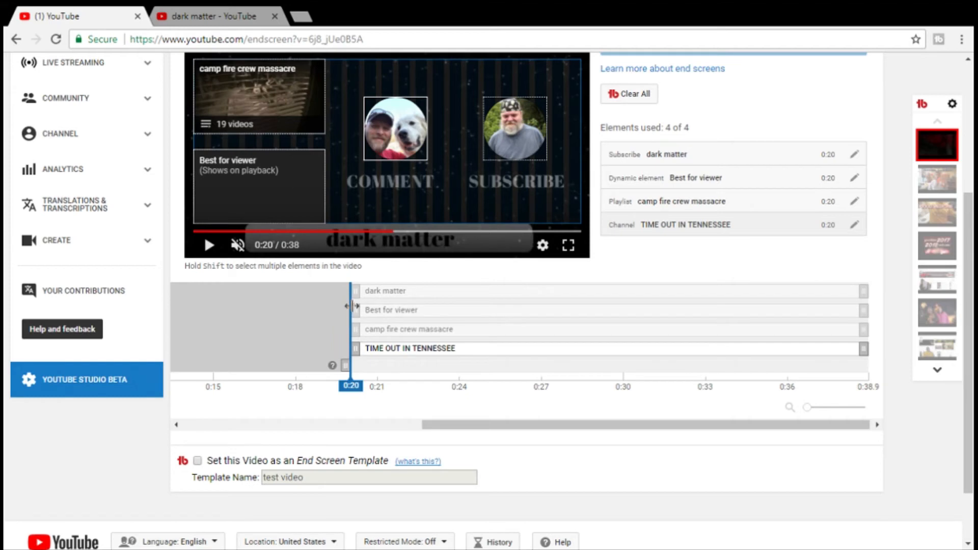
pyautogui.moveTo(355, 310); pyautogui.dragTo(794, 319)
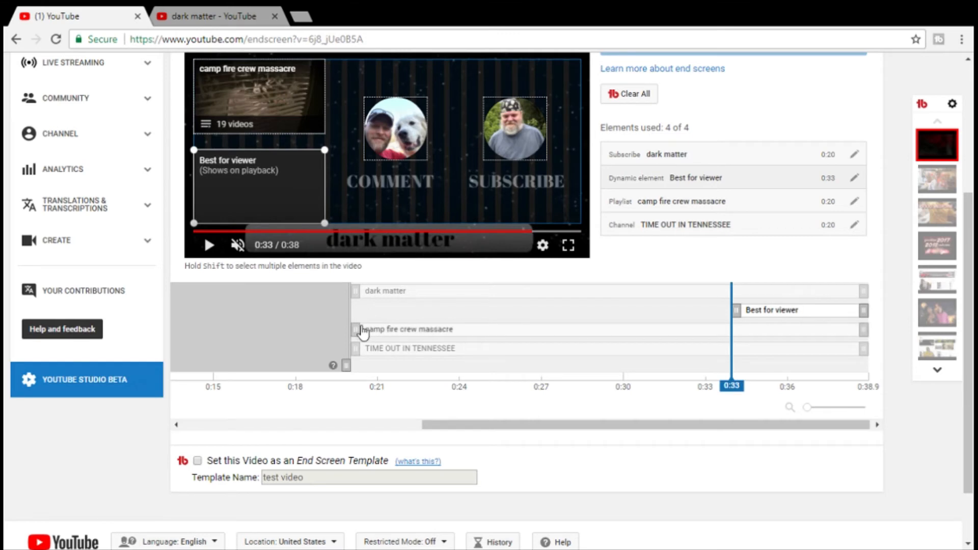
pyautogui.moveTo(356, 329); pyautogui.dragTo(652, 330)
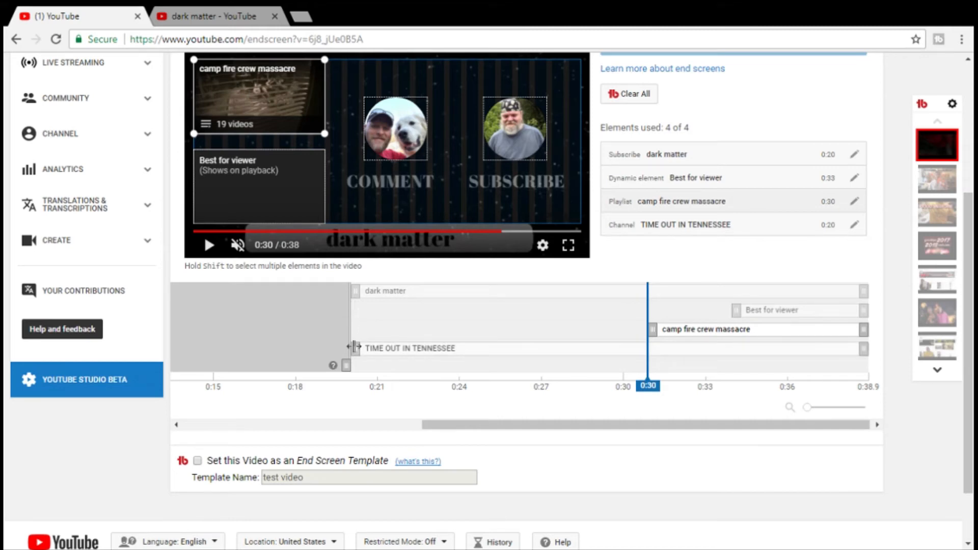
pyautogui.moveTo(355, 348); pyautogui.dragTo(471, 348)
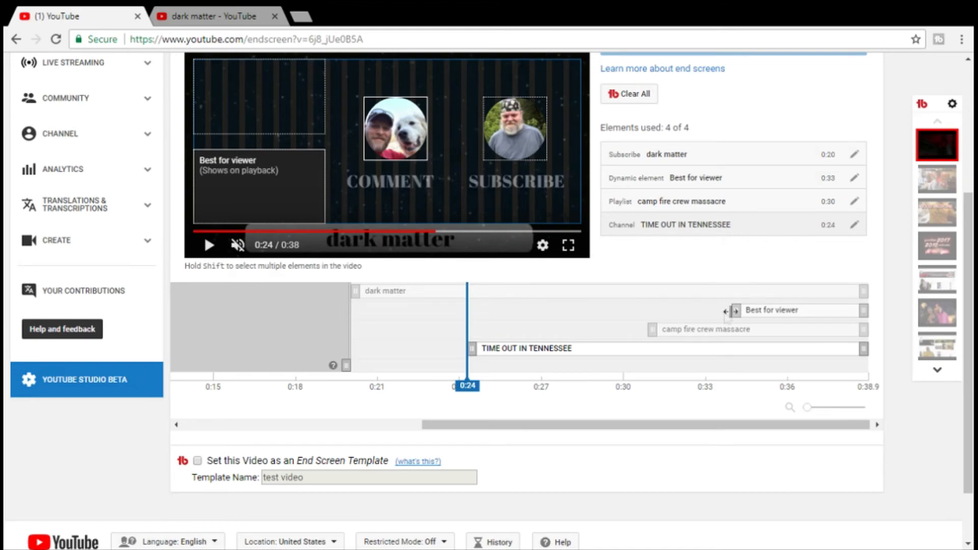
# - Preview the end screen from 0:20 to the end of the video and save the end screen changes
pyautogui.scroll(2, 599, 320)
pyautogui.scroll(2, 598, 315)
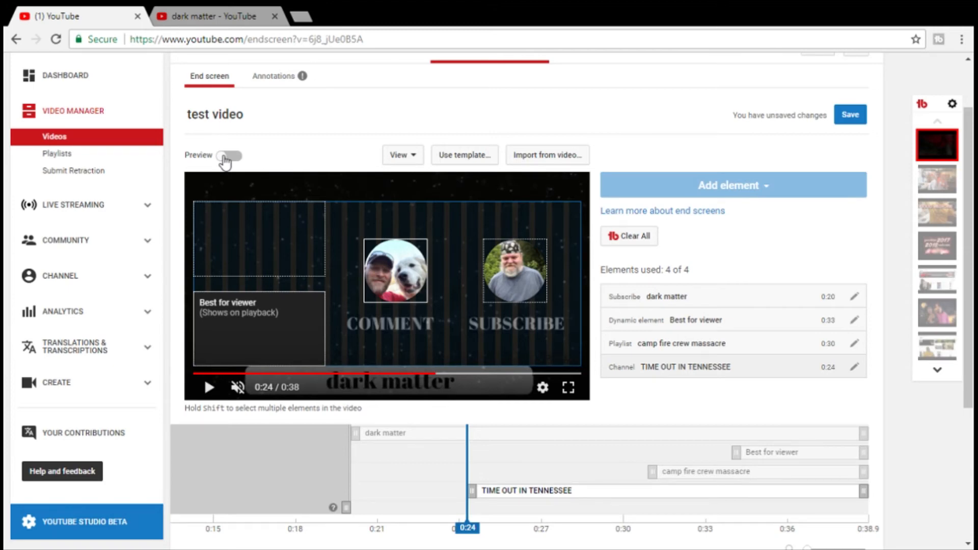
pyautogui.click(353, 464)
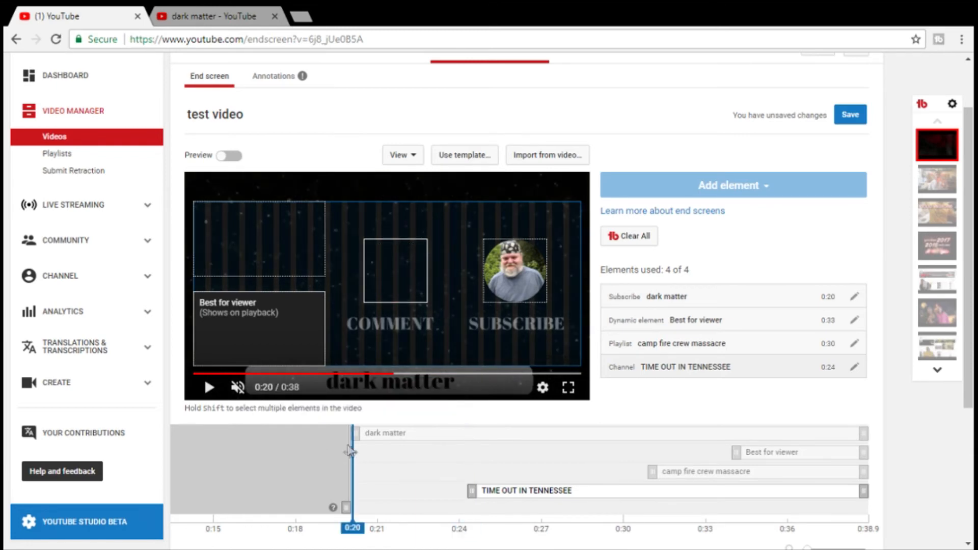
pyautogui.click(224, 157)
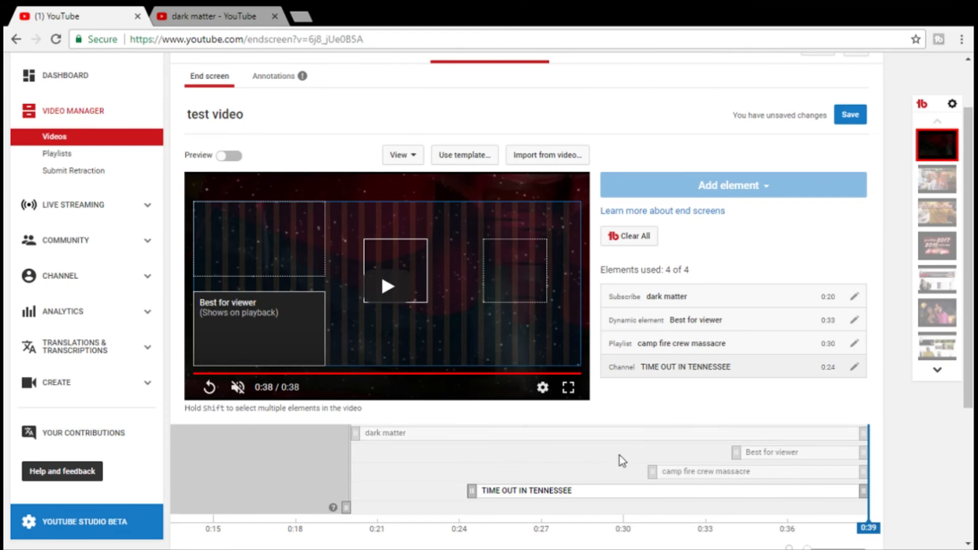
pyautogui.click(851, 115)
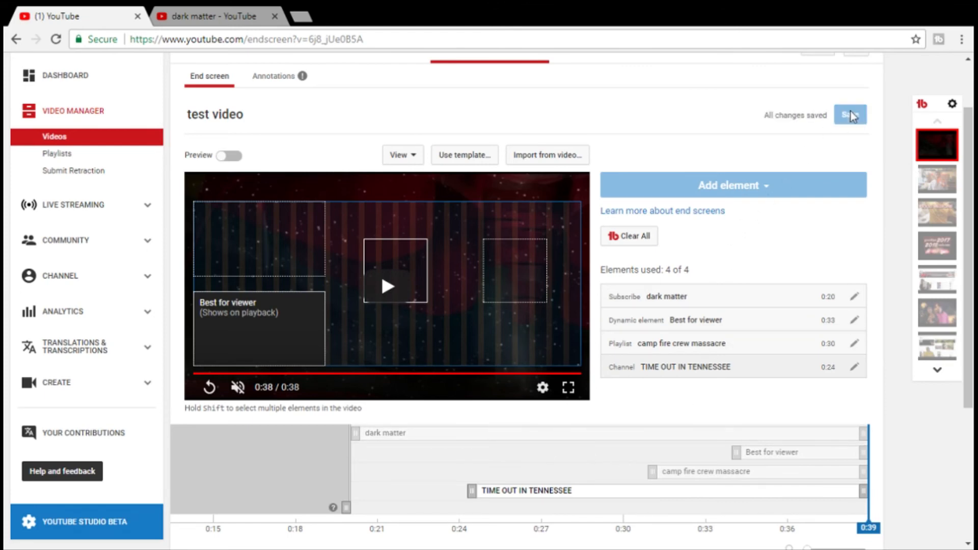
# - Open the test video's Info & Settings and set its privacy to Public
pyautogui.scroll(2, 725, 135)
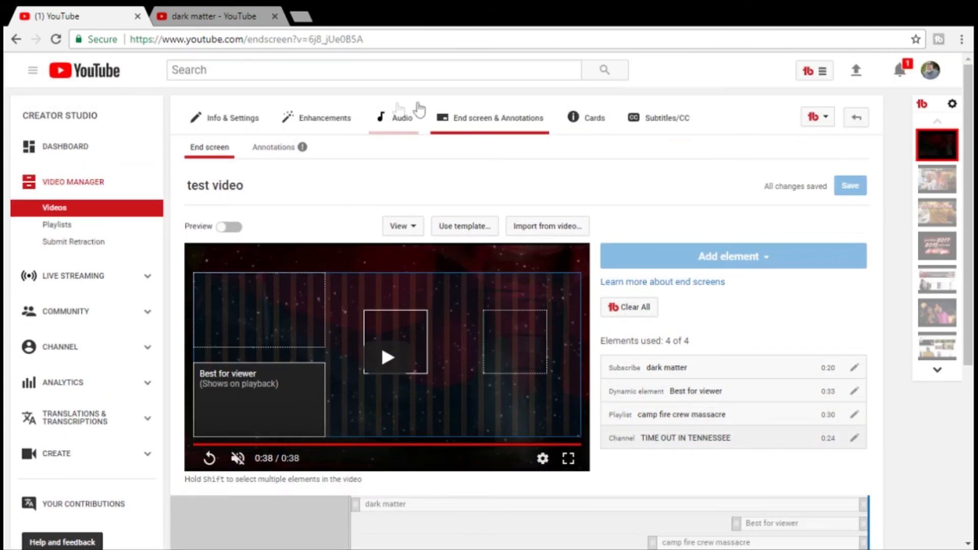
pyautogui.click(235, 120)
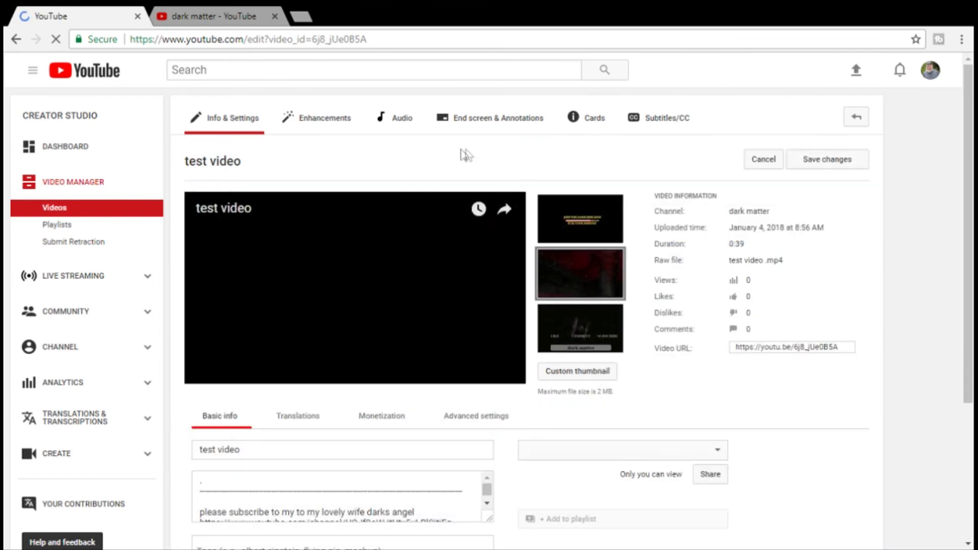
pyautogui.scroll(-3, 471, 155)
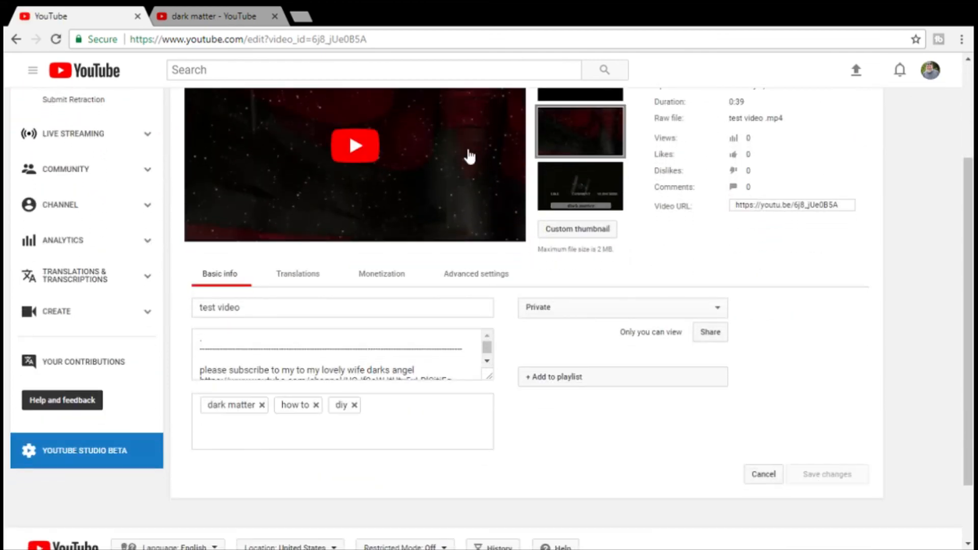
pyautogui.scroll(-1, 470, 156)
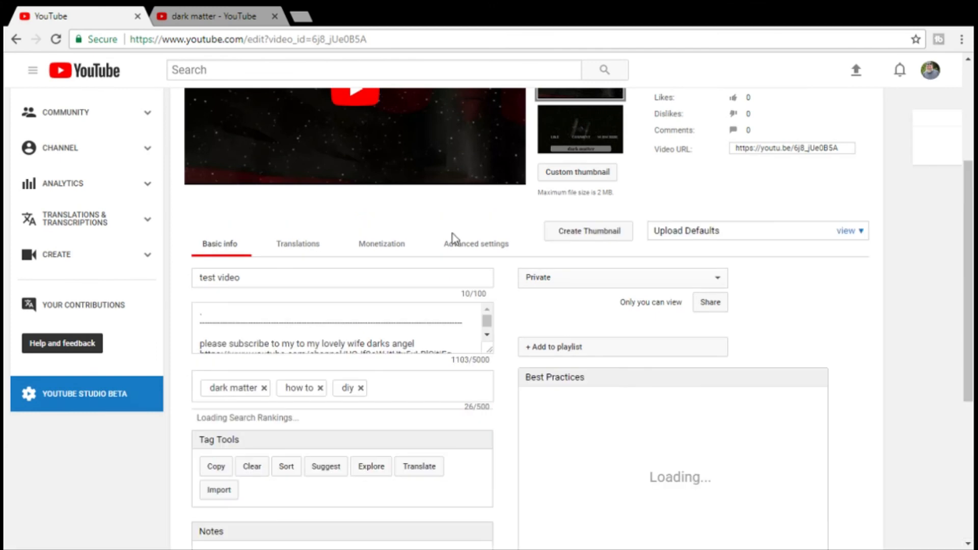
pyautogui.click(594, 284)
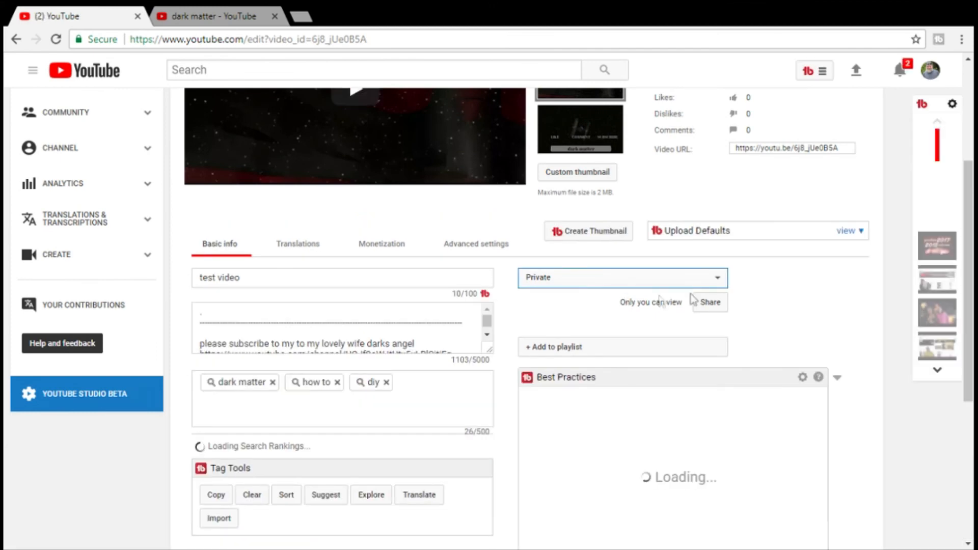
pyautogui.click(801, 288)
pyautogui.click(717, 280)
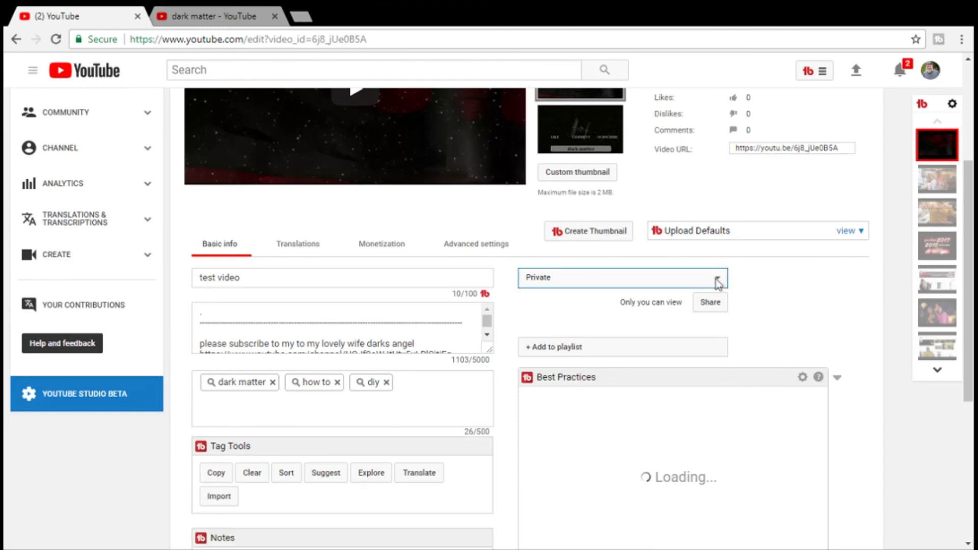
pyautogui.click(660, 301)
pyautogui.scroll(4, 760, 291)
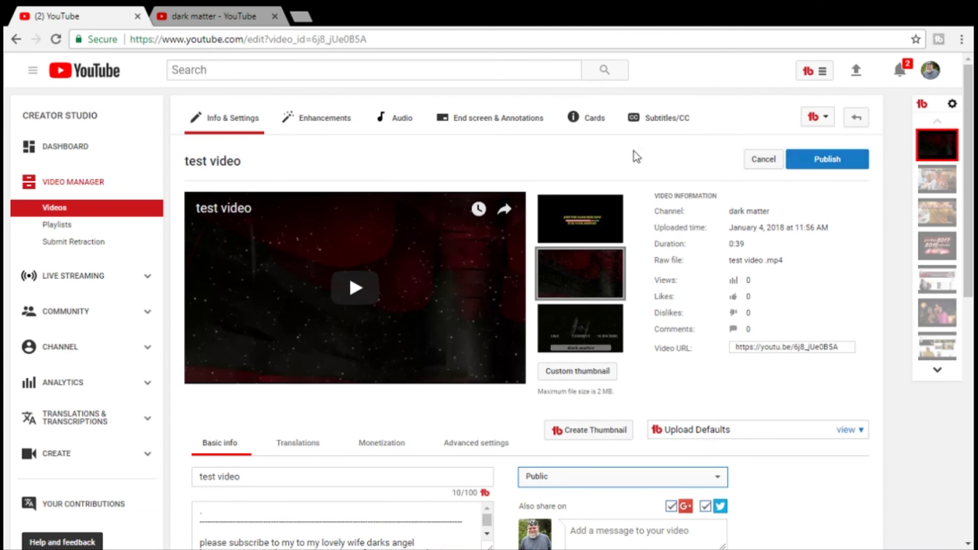
pyautogui.scroll(-2, 633, 151)
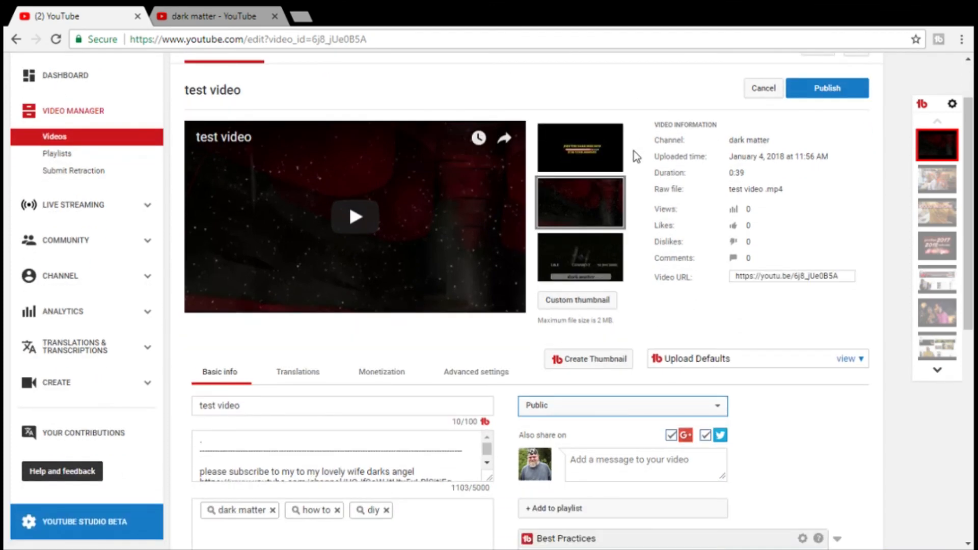